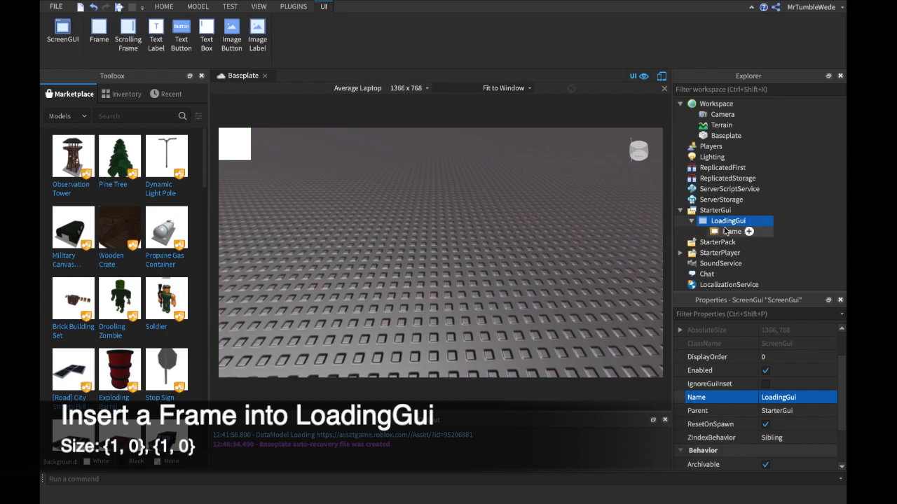
Set the size of the Frame inside LoadingGui to {1, 0},{1, 0}
scroll(788, 403, "down", 5)
left_click(798, 383)
type("1,0,1,0")
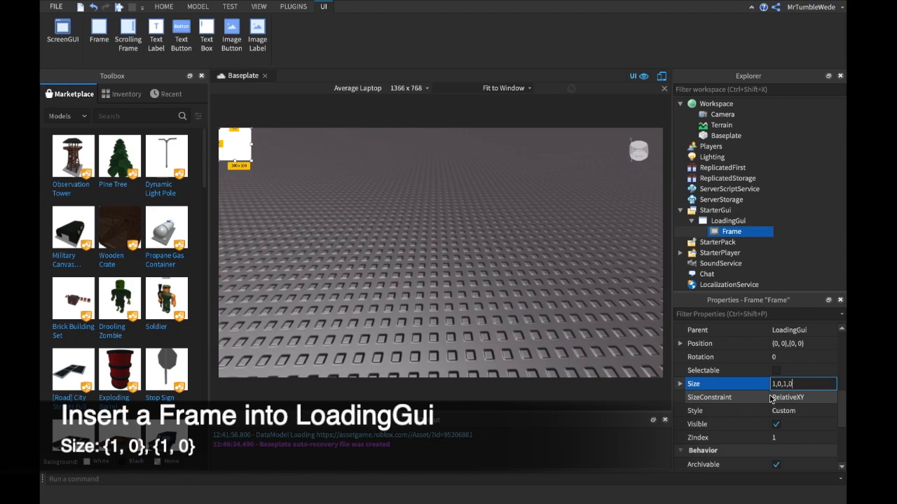
key("Return")
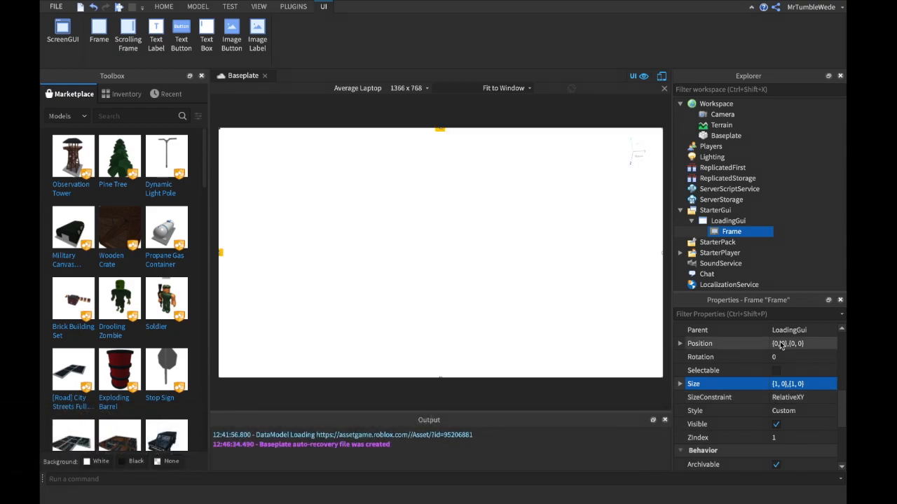
Insert a TextLabel into the Frame and set its size to {0.8, 0},{0.1, 0}
right_click(721, 234)
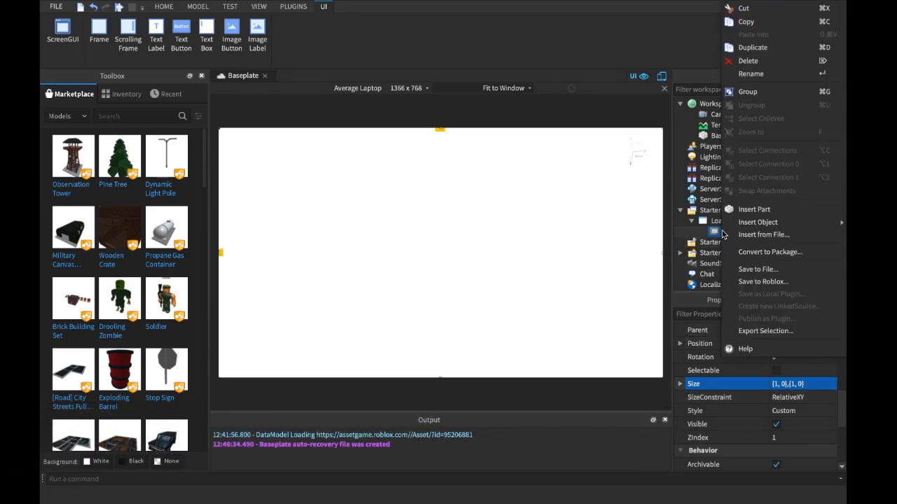
mouse_move(741, 224)
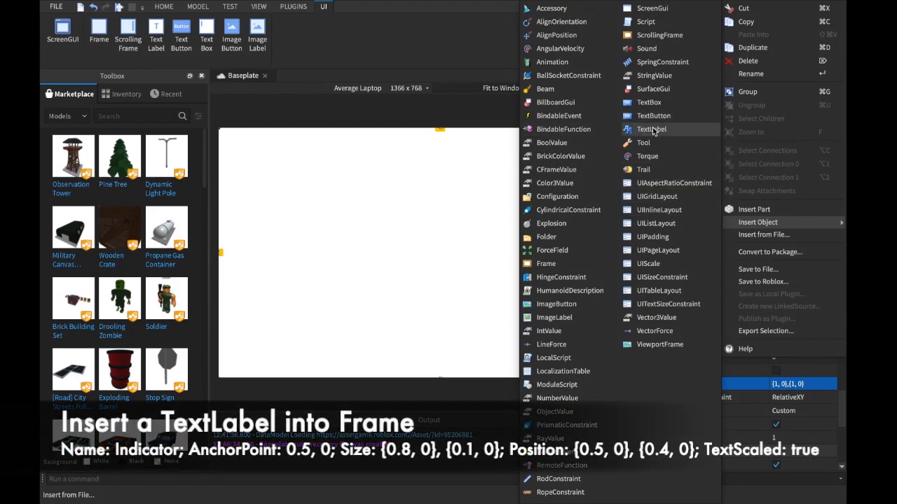
left_click(651, 130)
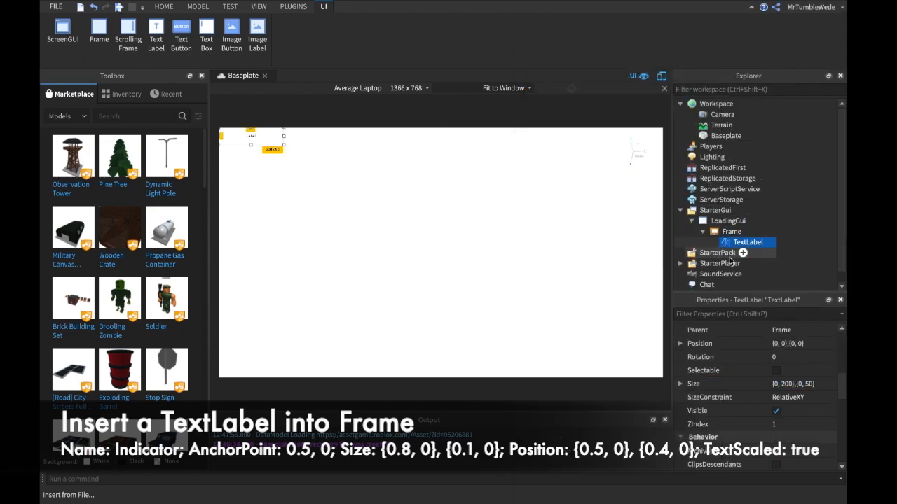
scroll(771, 366, "down", 1)
scroll(770, 381, "up", 1)
left_click(787, 384)
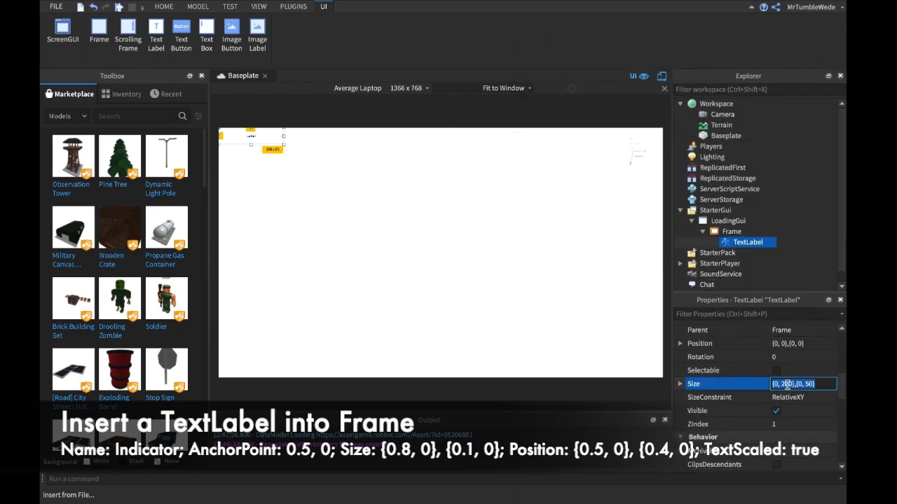
type("0.8,0,0.1,0")
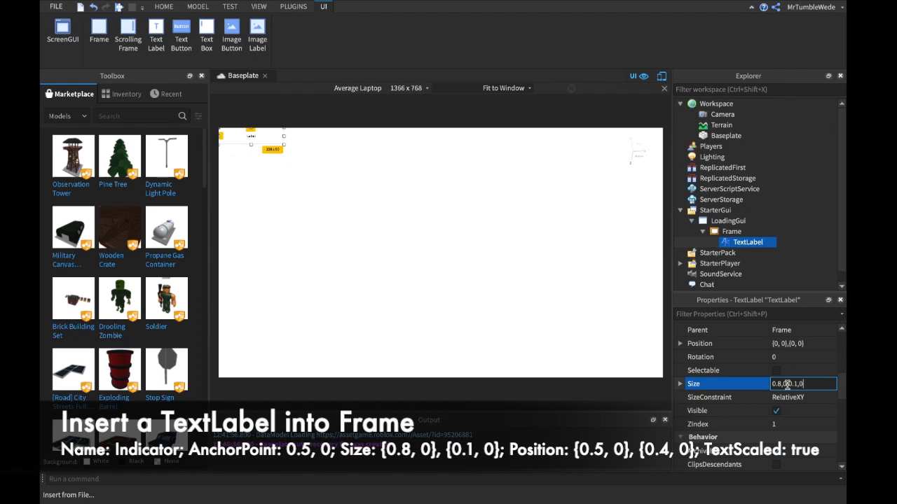
key("Return")
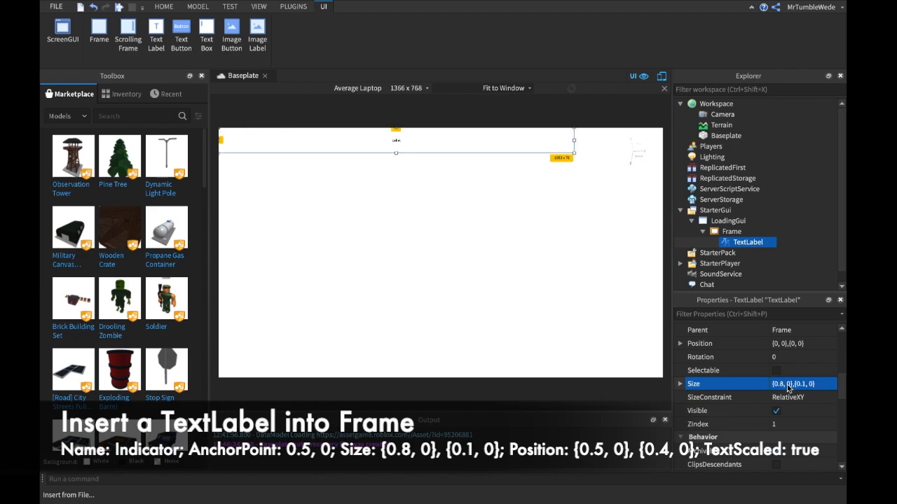
Set the TextLabel's position to {0.5, 0},{0, 0} and its AnchorPoint to 0.5, 0
scroll(788, 387, "up", 2)
left_click(776, 384)
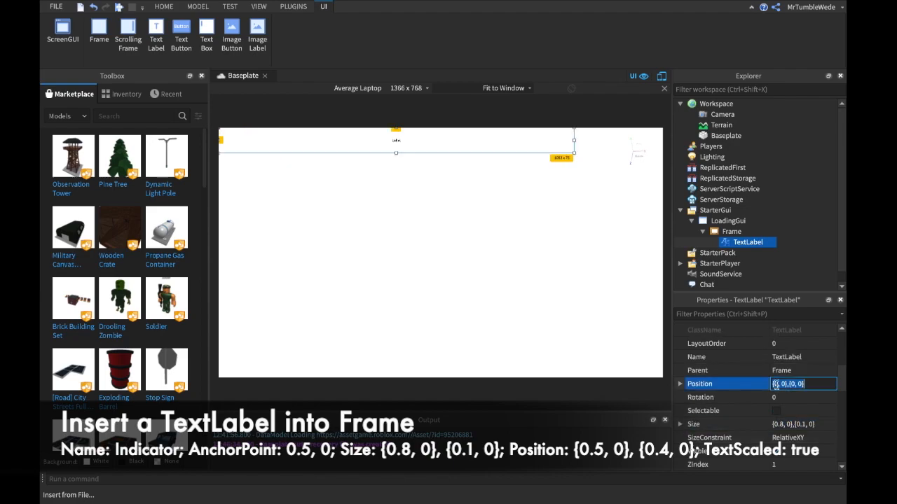
type(".5")
key("Return")
scroll(781, 387, "up", 3)
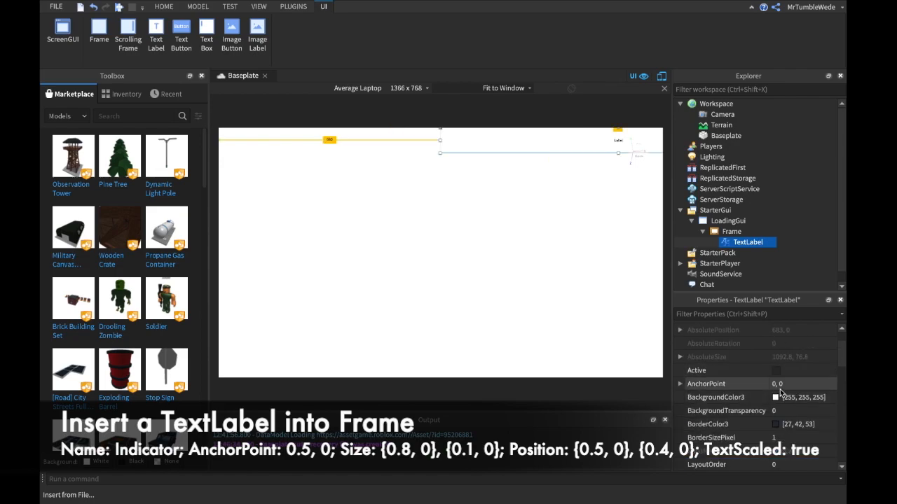
left_click(776, 384)
type(".5")
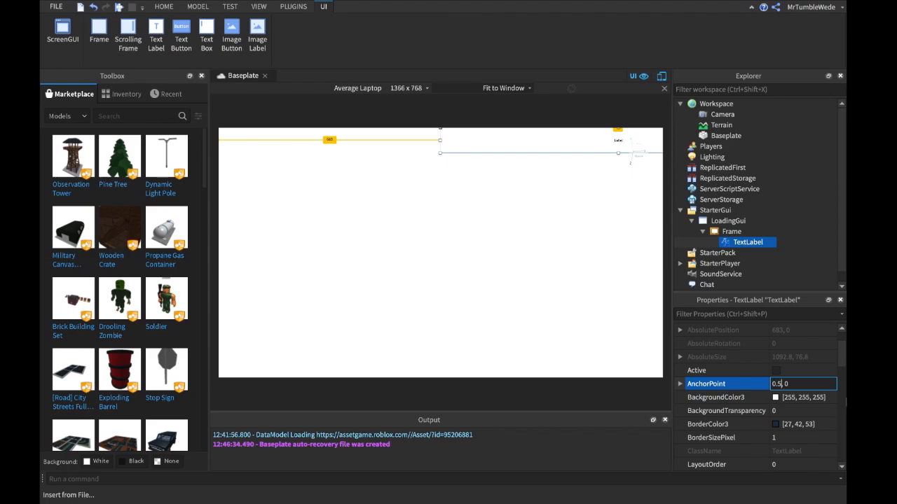
key("Return")
Move the TextLabel down by setting its position to {0.5, 0},{0.4, 0}
scroll(826, 399, "down", 3)
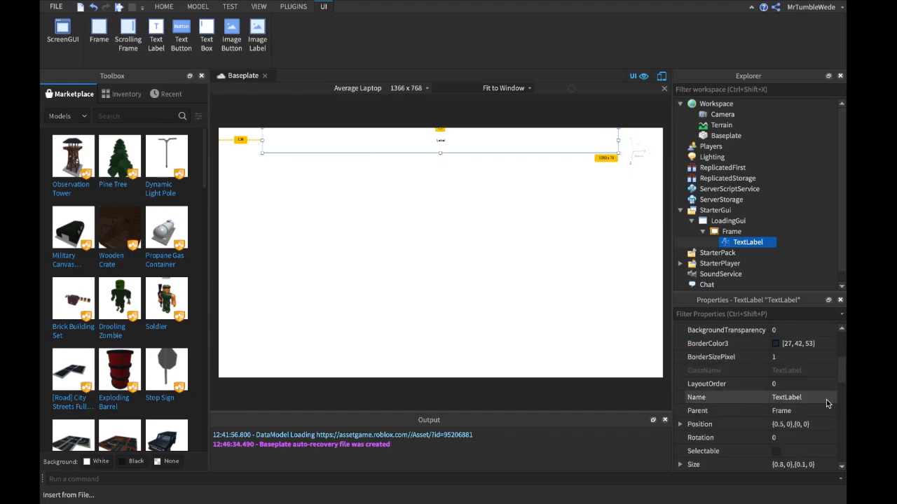
left_click(806, 383)
left_click(806, 384)
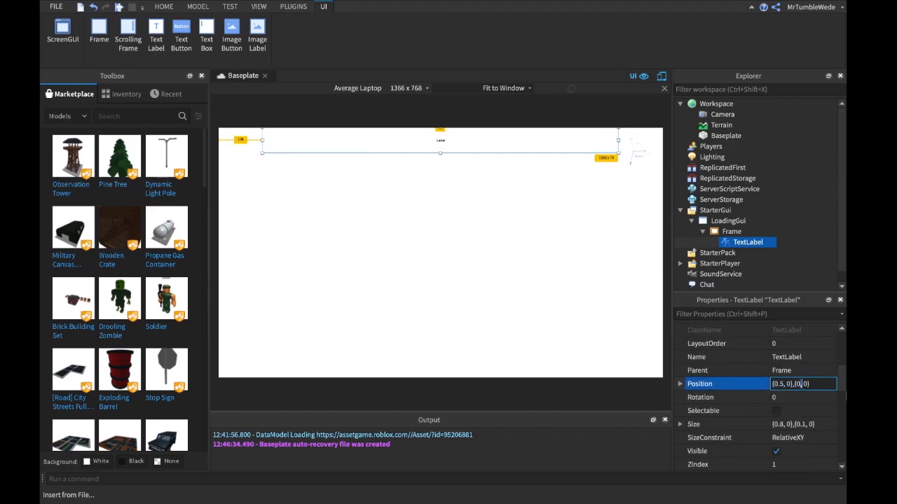
type(".5")
key("Return")
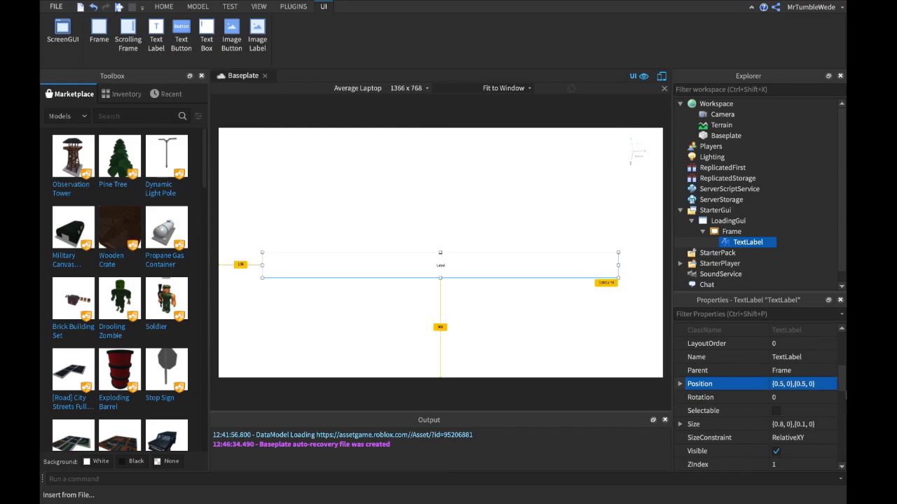
left_click(804, 386)
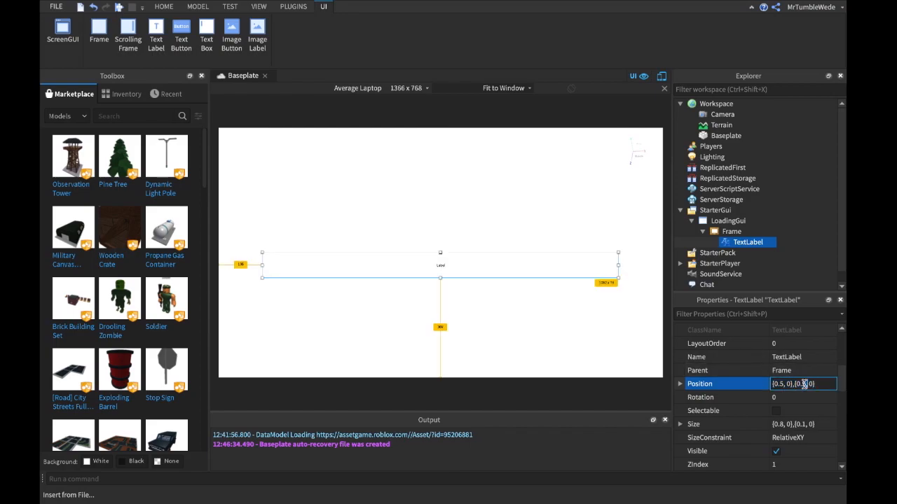
key("BackSpace")
type("4")
key("Return")
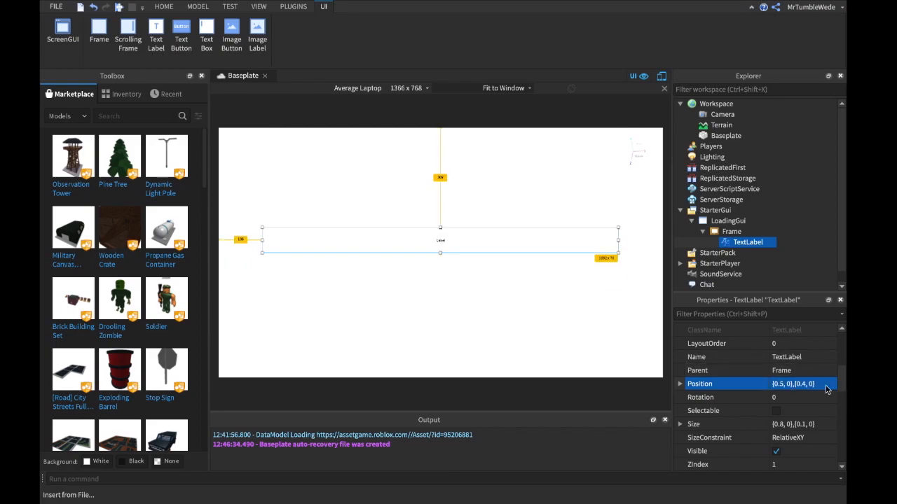
Enable TextScaled for the TextLabel and change its font to Highway
scroll(821, 392, "down", 5)
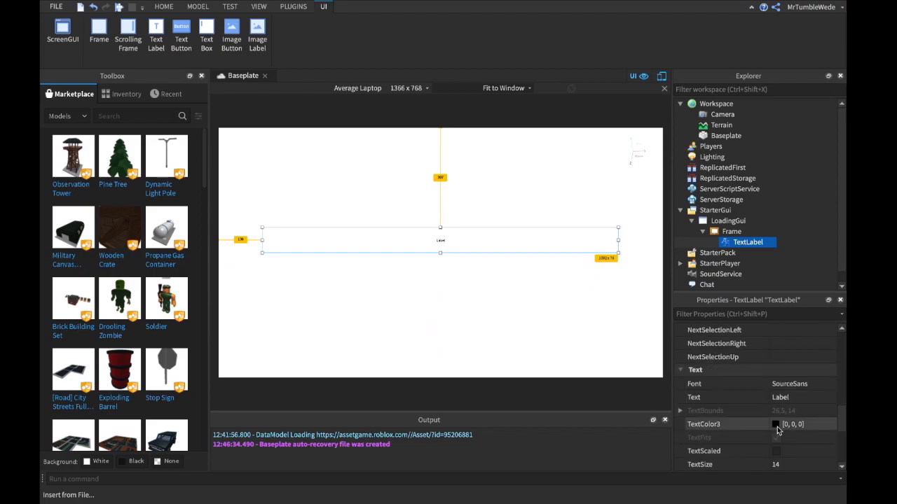
left_click(776, 451)
left_click(792, 383)
left_click(792, 383)
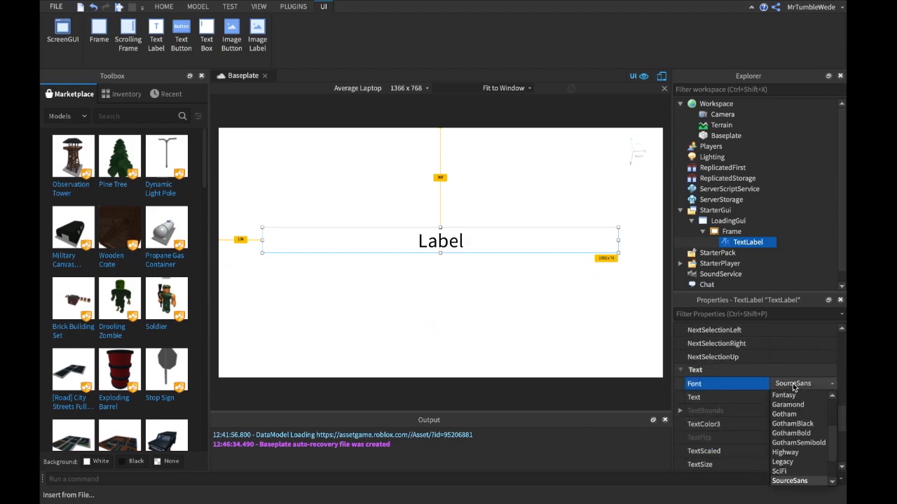
left_click(787, 454)
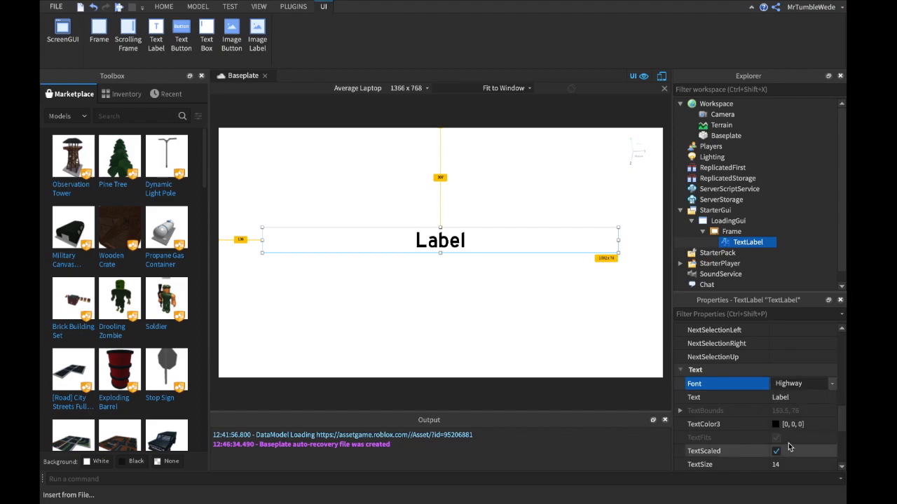
Change the TextLabel's displayed text to "Loading Assets..."
left_click(788, 398)
type("L")
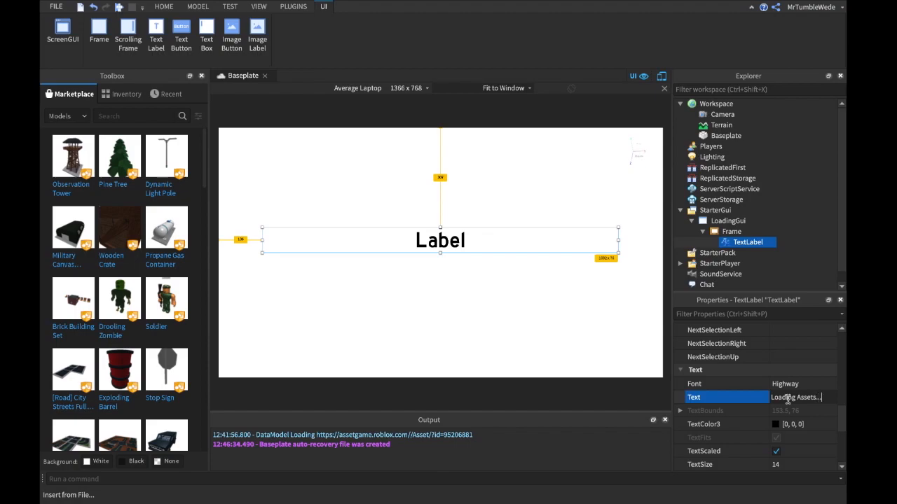
type("oading Assets...")
key("Return")
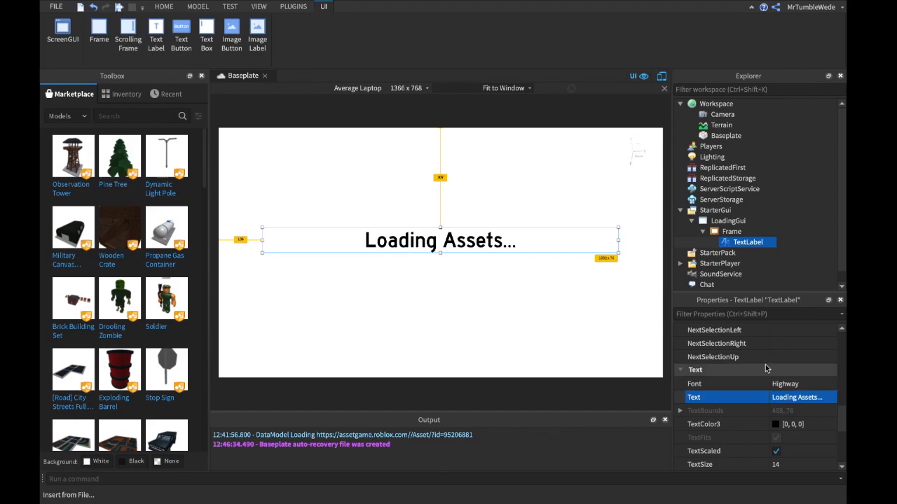
scroll(771, 369, "up", 1)
scroll(778, 369, "up", 4)
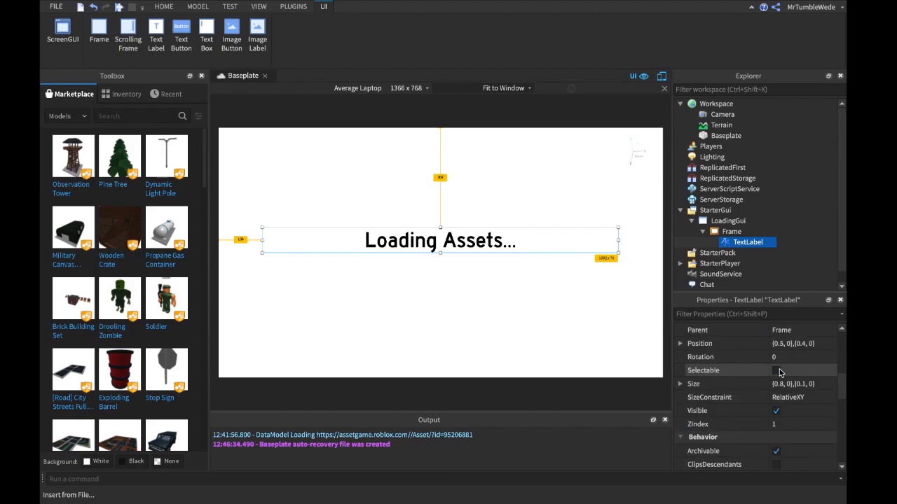
left_click(732, 231)
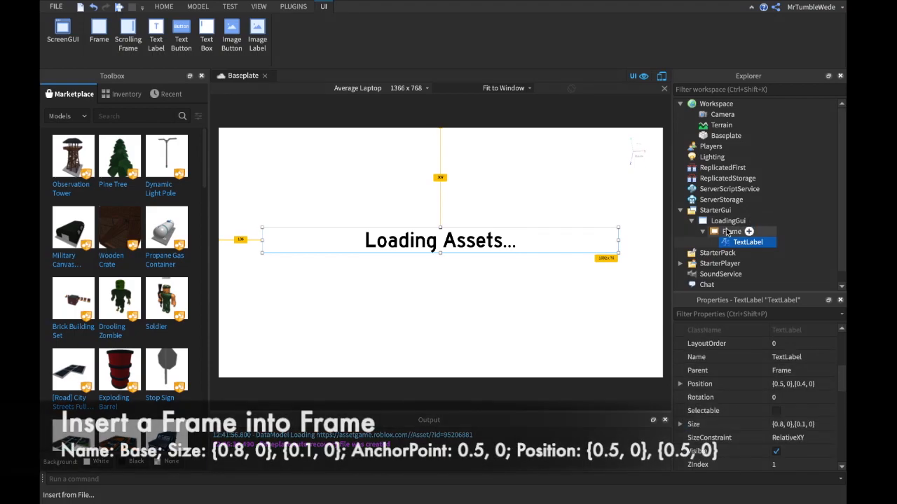
right_click(724, 231)
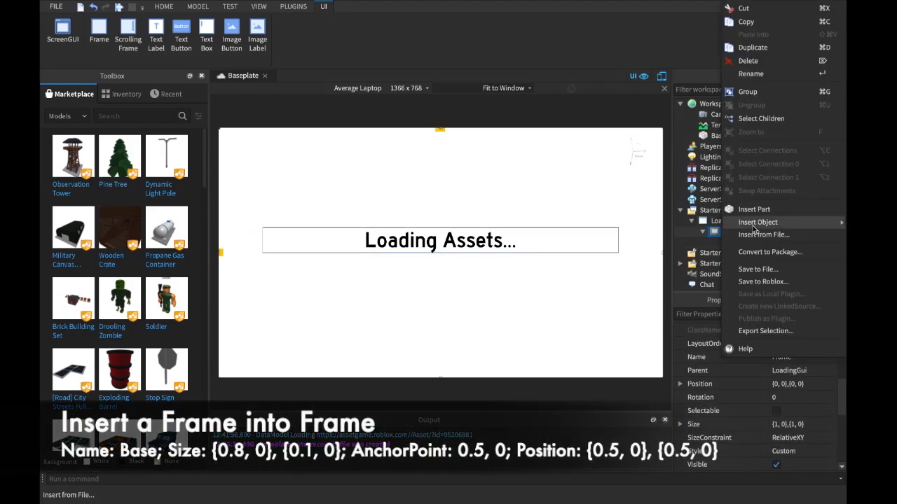
left_click(687, 234)
Make the TextLabel's background invisible by setting its BackgroundTransparency to 1
left_click(744, 244)
scroll(788, 410, "up", 5)
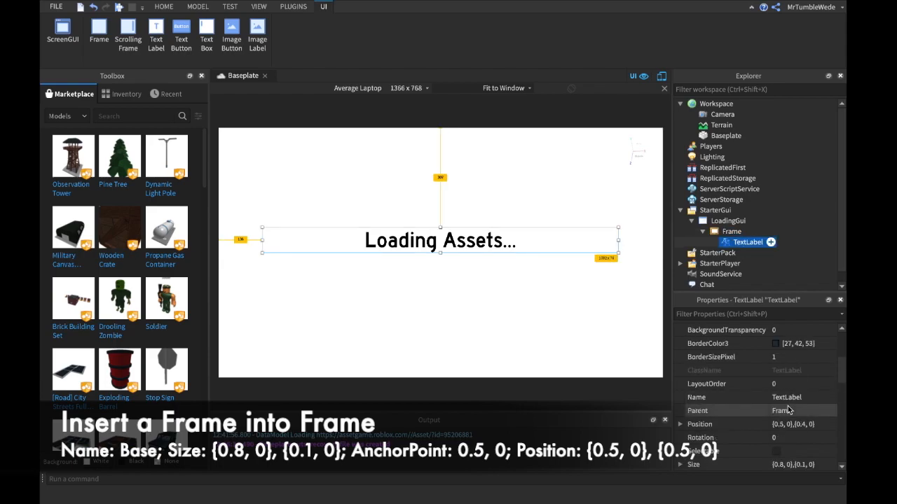
left_click(776, 451)
type("1")
key("Return")
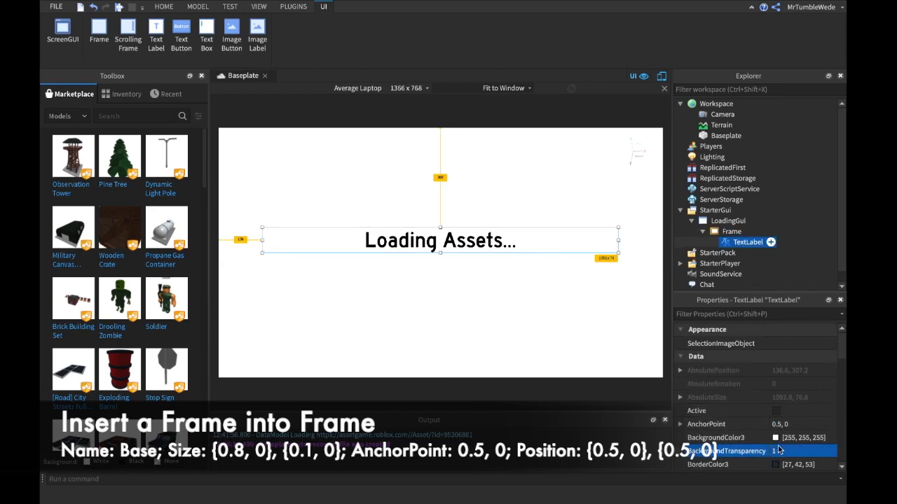
Insert a second Frame inside the existing Frame and set its size to {0.8, 0},{0.1, 0}
right_click(728, 231)
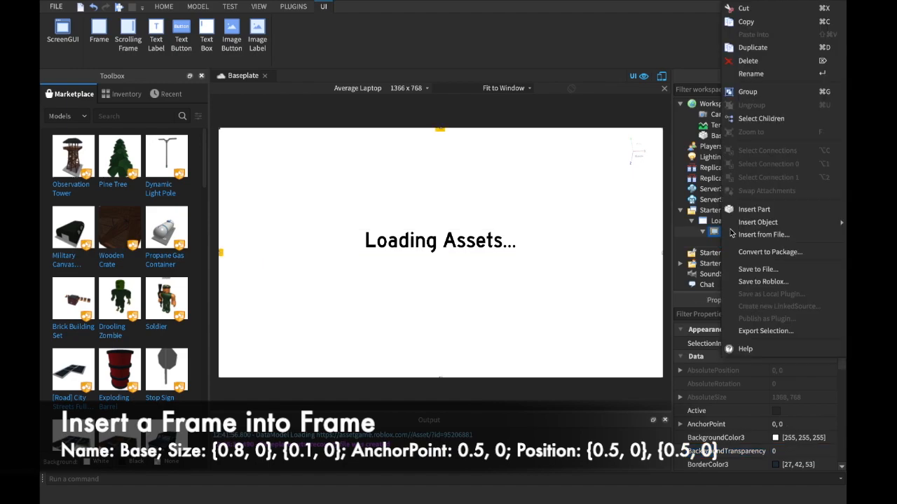
mouse_move(752, 222)
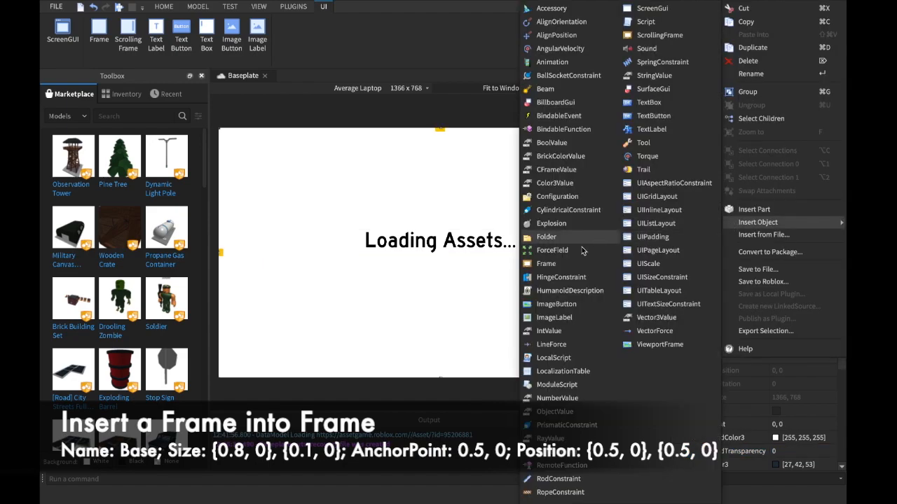
left_click(560, 264)
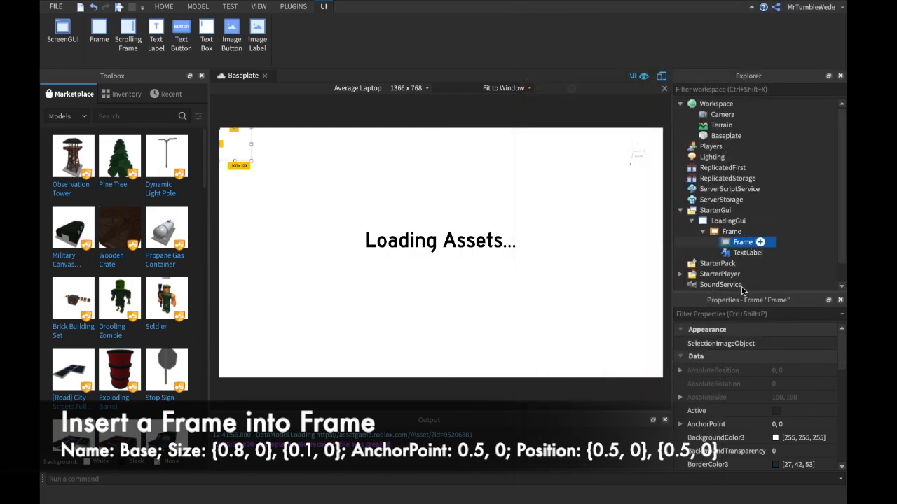
scroll(760, 404, "down", 1)
scroll(760, 404, "down", 4)
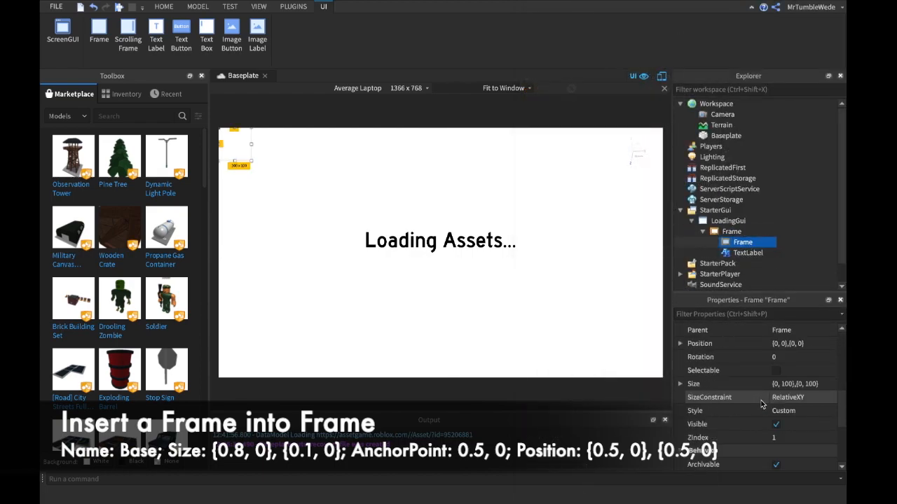
left_click(801, 383)
type("0")
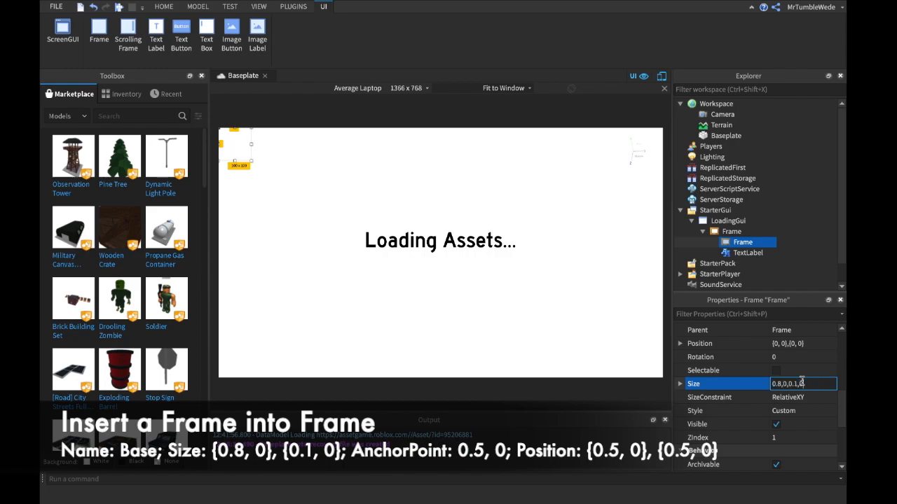
type(".8, 0},{0.1, 0")
key("Return")
Set the inner Frame's position to {0.5, 0},{0.5, 0} and its AnchorPoint to 0.5, 0
left_click(776, 343)
type("{0.5,0},{0,0}")
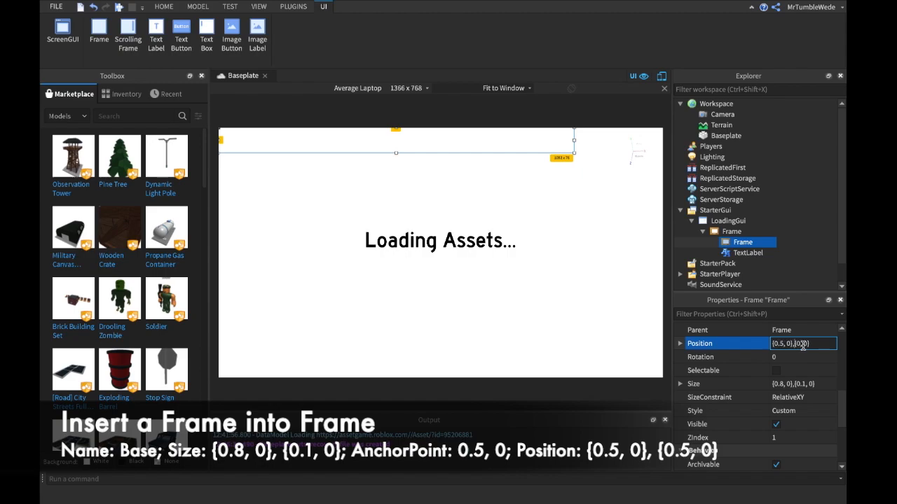
type(".5")
key("BackSpace")
key("Return")
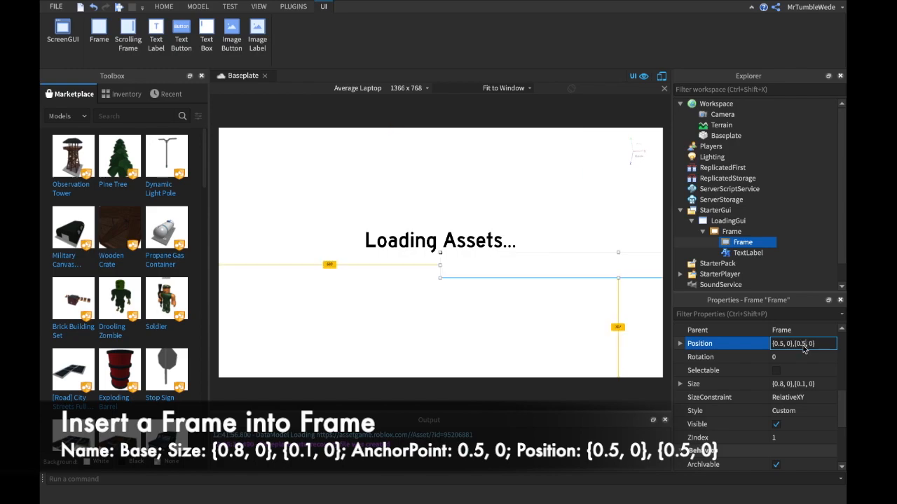
scroll(785, 348, "up", 5)
left_click(781, 345)
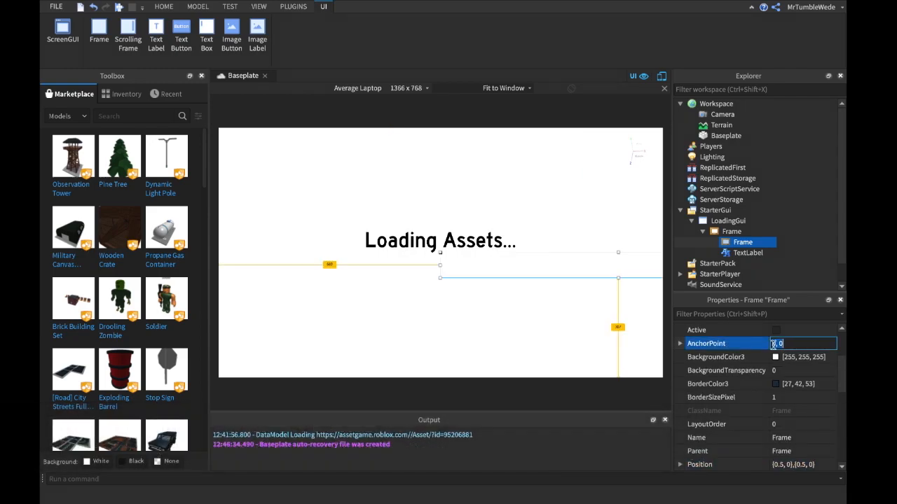
type(".5")
key("Return")
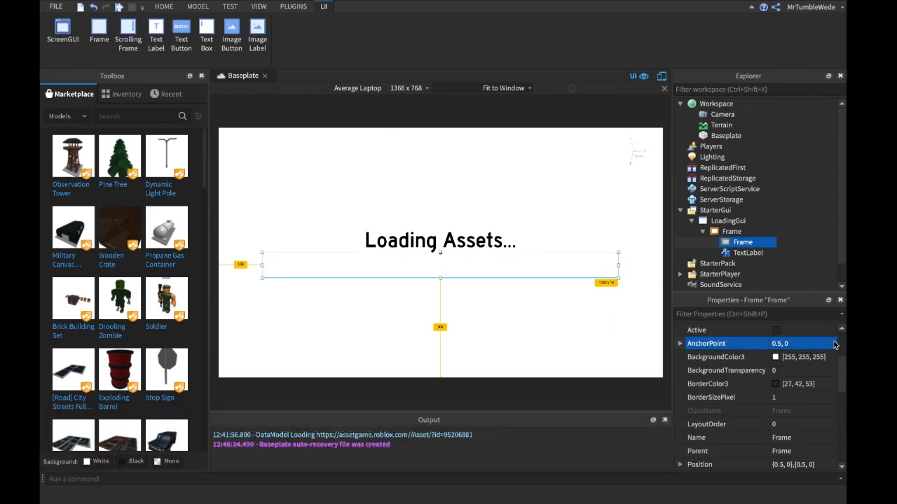
Try a BorderSizePixel of 0 on the inner Frame
scroll(805, 357, "down", 8)
scroll(778, 372, "up", 8)
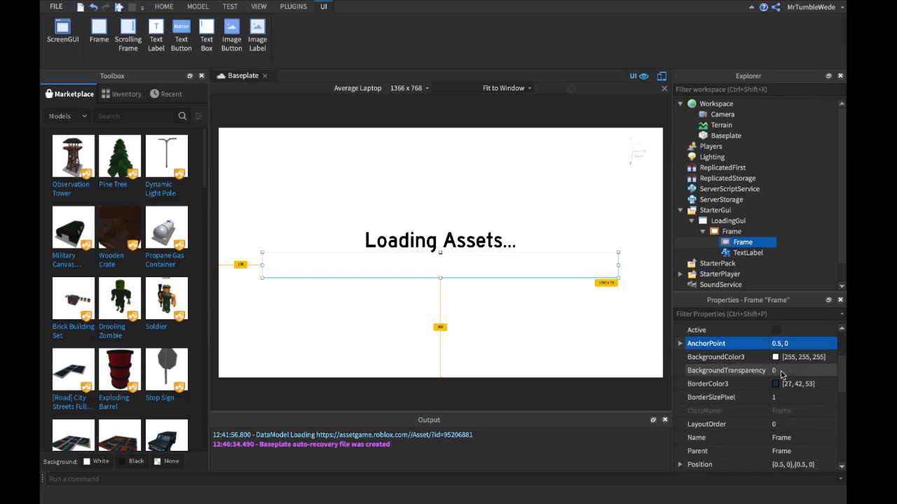
left_click(789, 397)
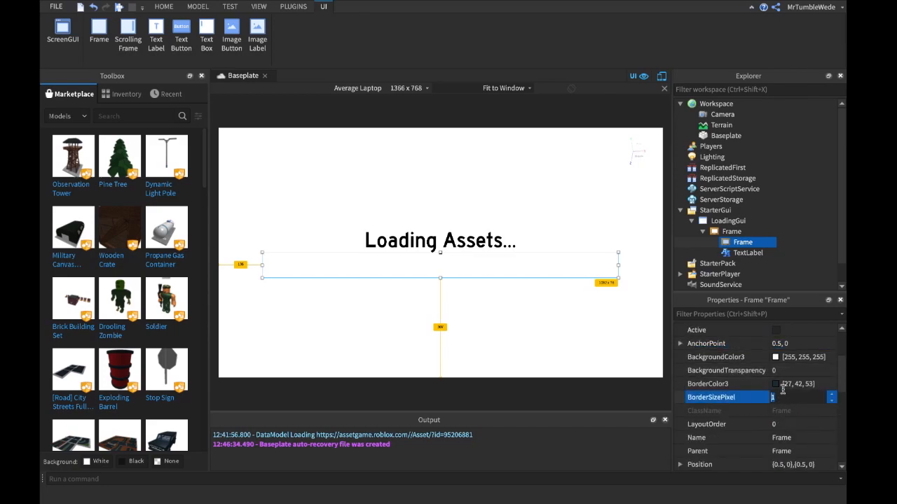
type("0")
key("Return")
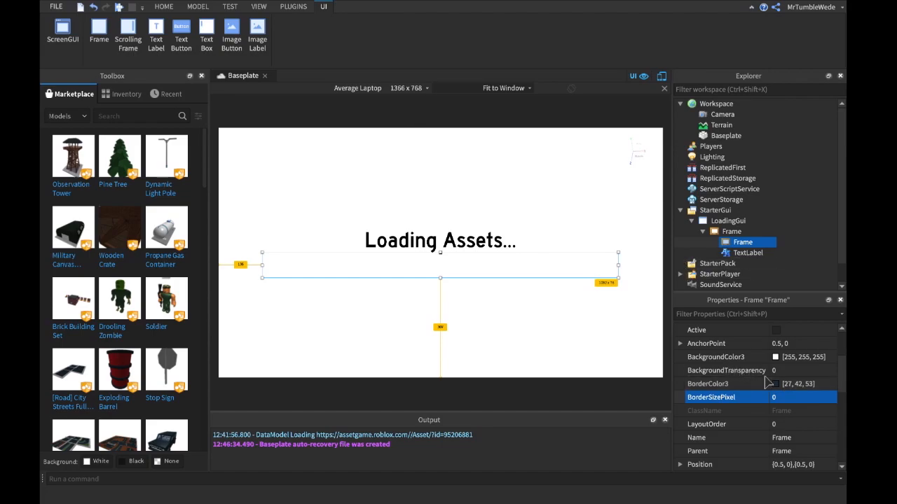
Set the inner Frame's BorderSizePixel to 5
left_click(778, 397)
type("5")
key("Return")
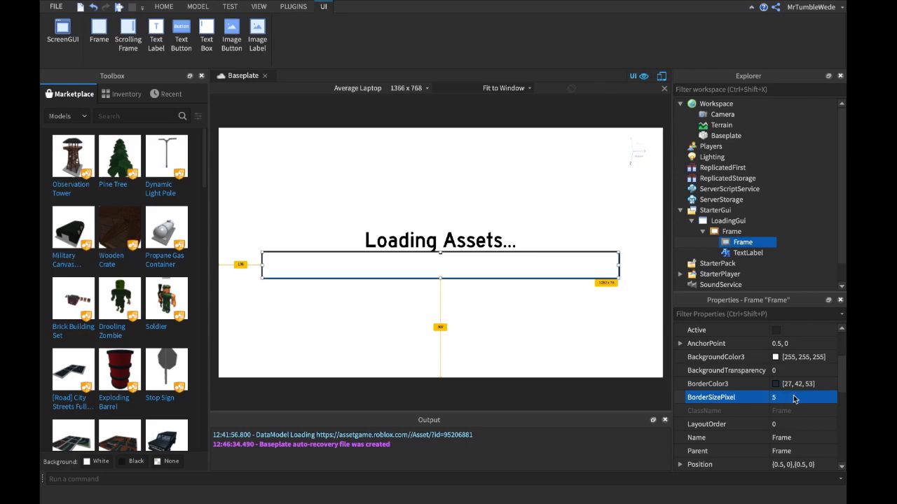
Rename the inner Frame as Base
scroll(788, 393, "down", 1)
scroll(785, 378, "up", 1)
scroll(782, 368, "down", 1)
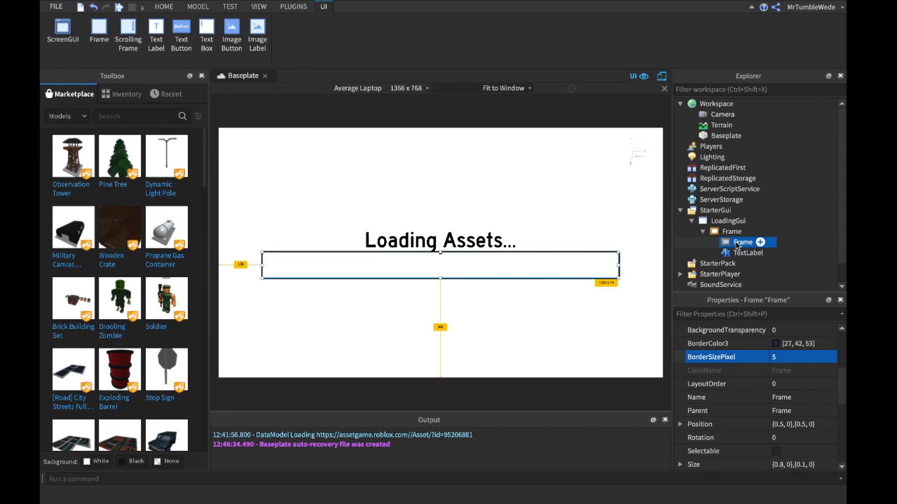
left_click(786, 398)
type("B")
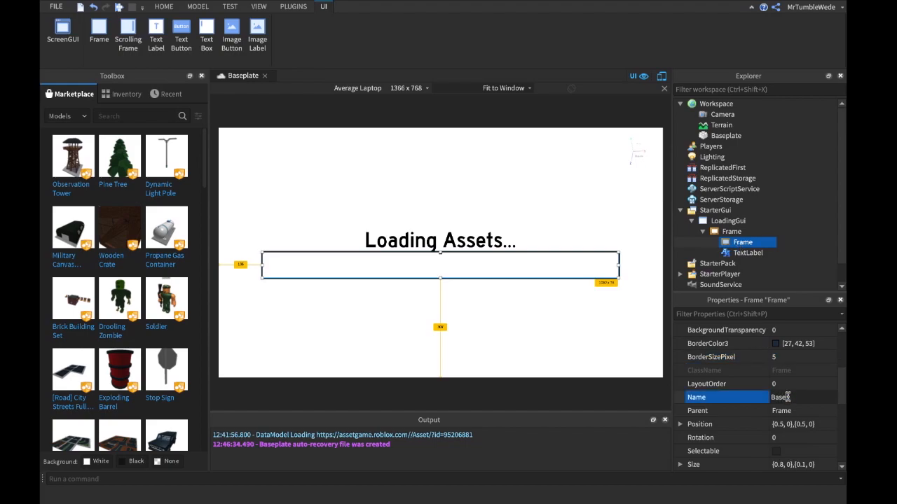
type("ase")
key("Return")
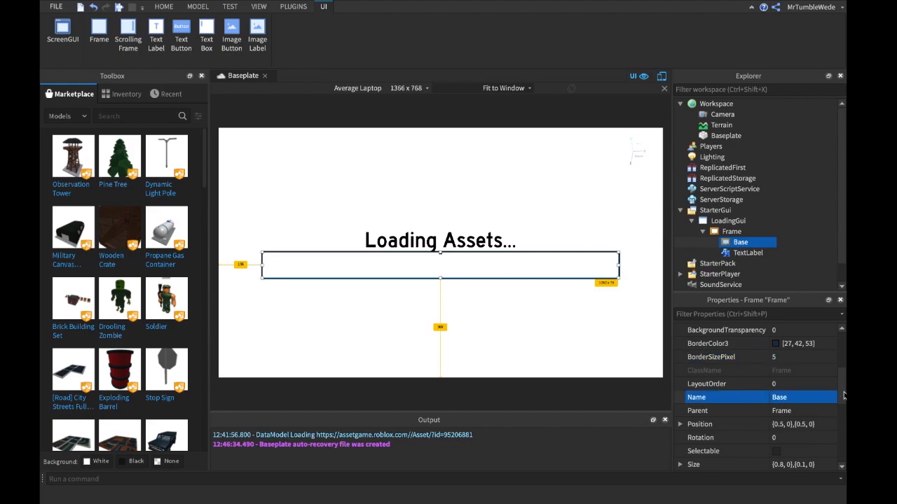
Insert a new Frame inside Base and name it Bar
right_click(735, 242)
mouse_move(754, 222)
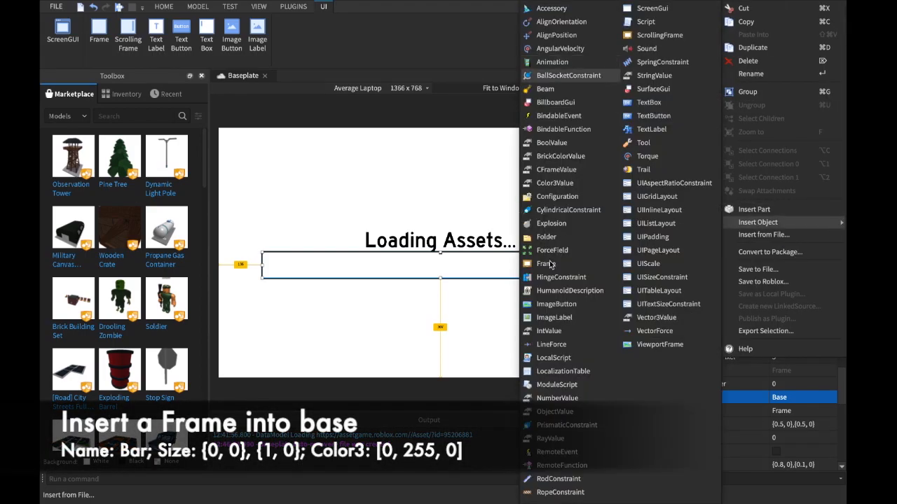
left_click(547, 263)
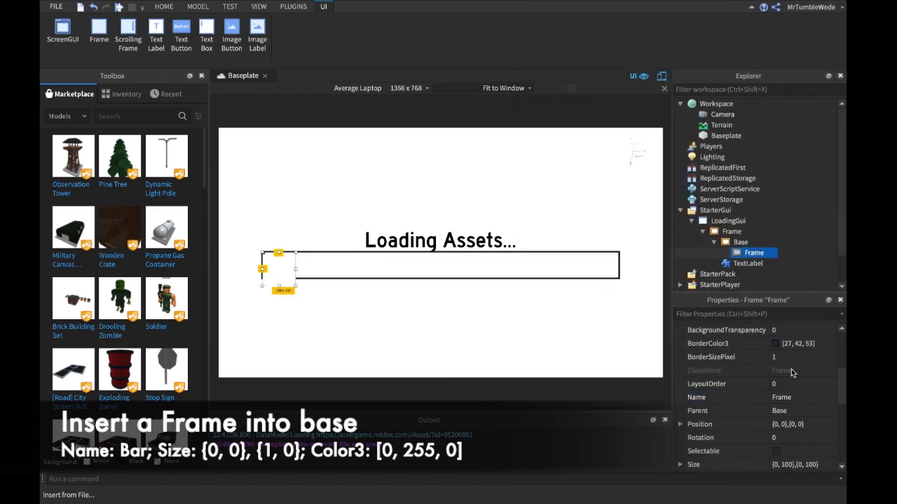
left_click(792, 397)
type("Bar")
key("Return")
Set the Bar frame's size to {0, 0},{1, 0}
scroll(791, 397, "down", 1)
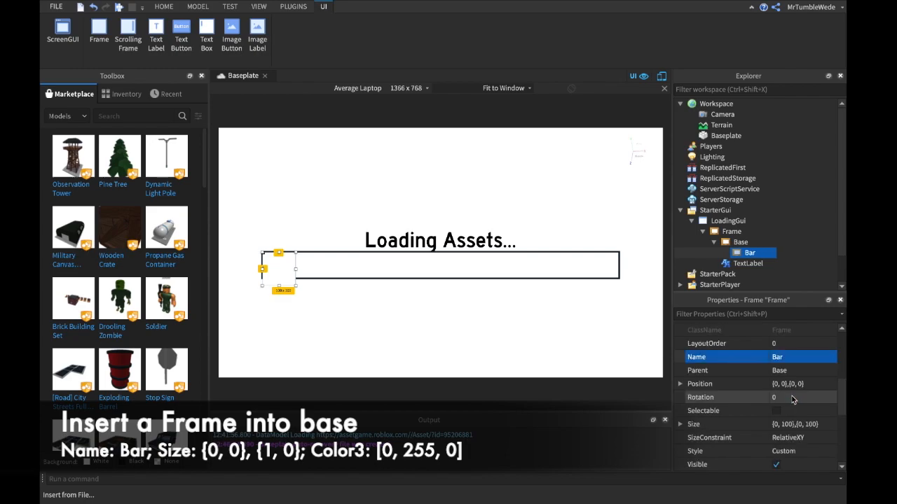
left_click(798, 424)
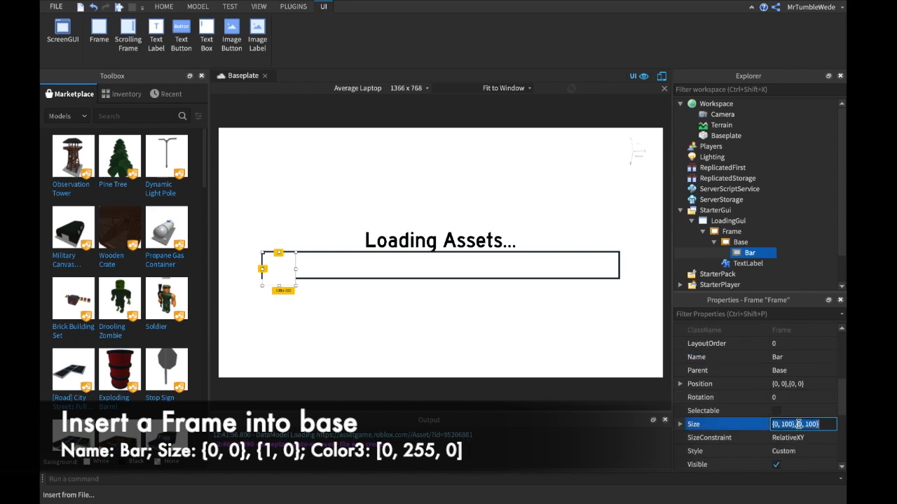
type("0,0,1,0")
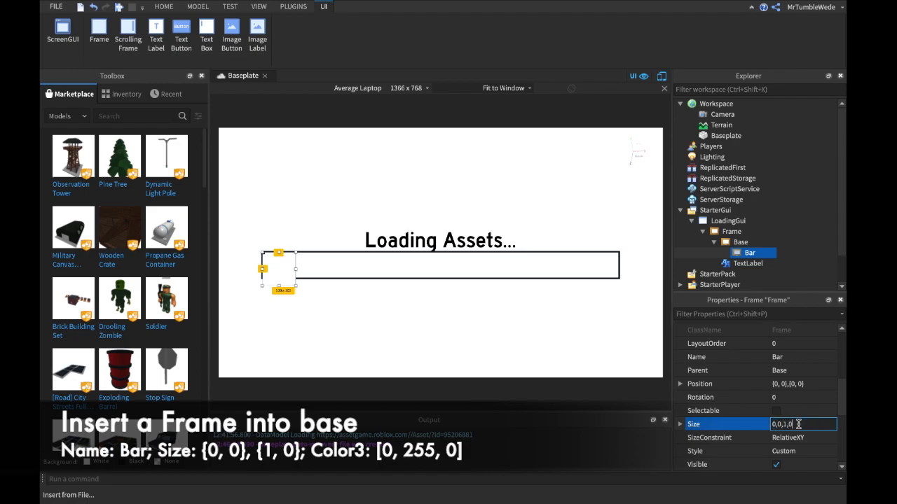
key("Return")
Make the Bar frame green by setting its BackgroundColor3 to [0, 255, 0]
scroll(784, 397, "up", 3)
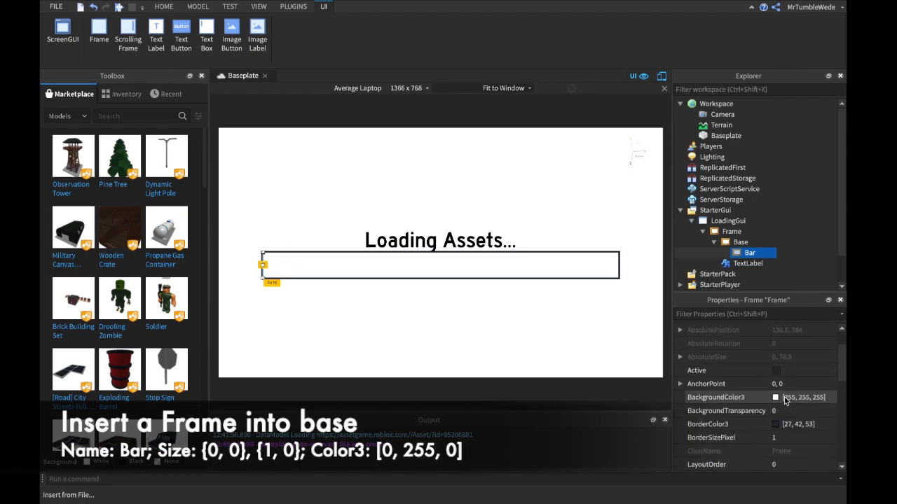
double_click(786, 399)
type("0")
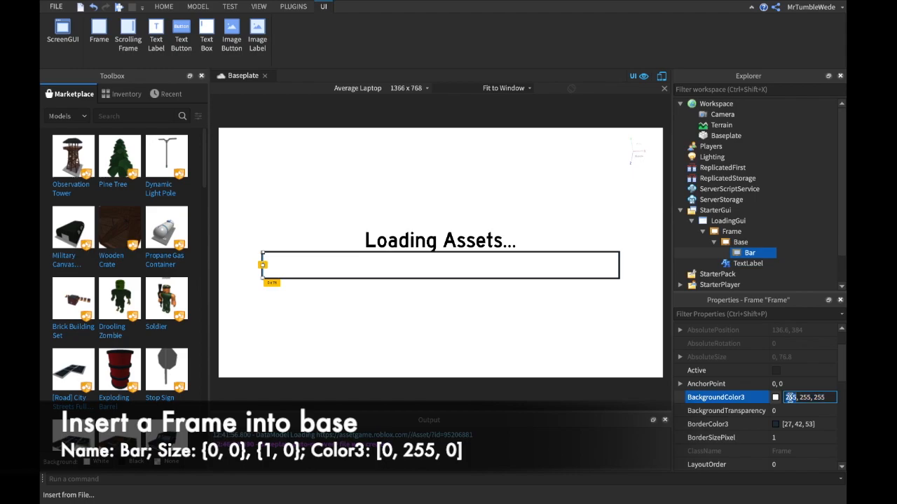
double_click(811, 398)
type("0")
key("Return")
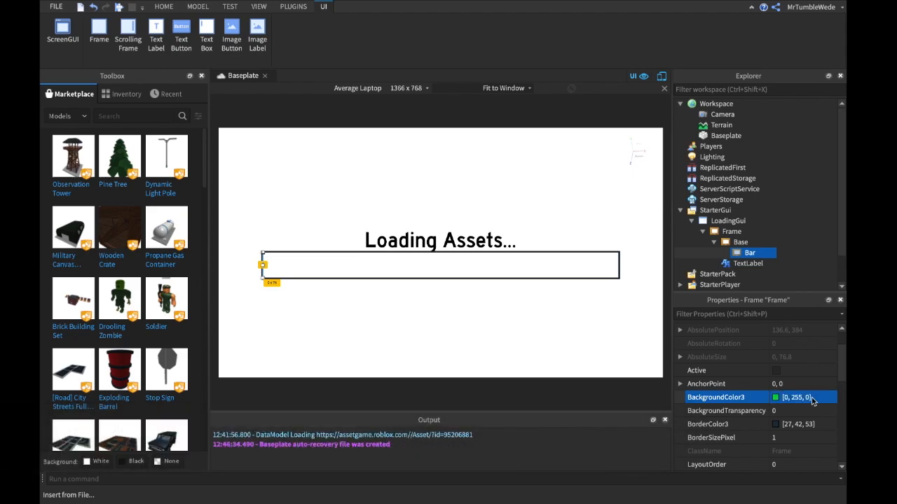
Collapse the outer Frame in the object tree and insert a LocalScript into LoadingGui
left_click(715, 234)
left_click(714, 243)
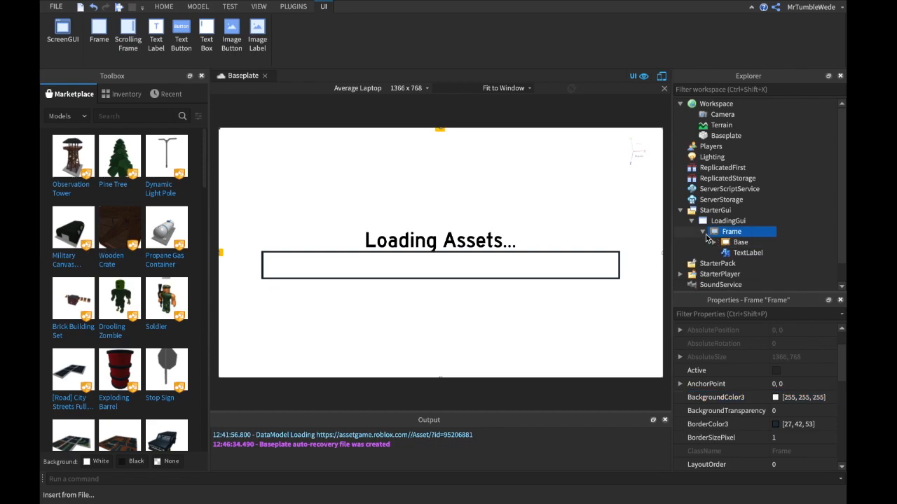
left_click(703, 232)
left_click(725, 222)
right_click(724, 223)
mouse_move(735, 226)
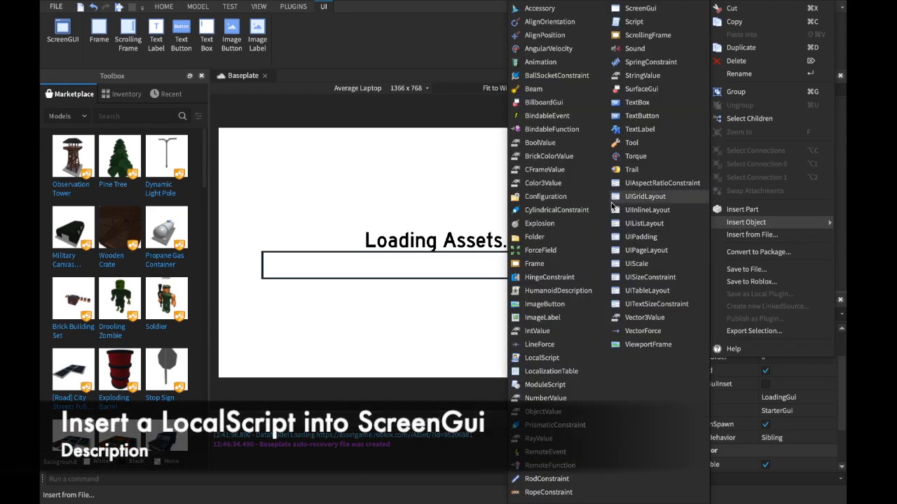
left_click(556, 358)
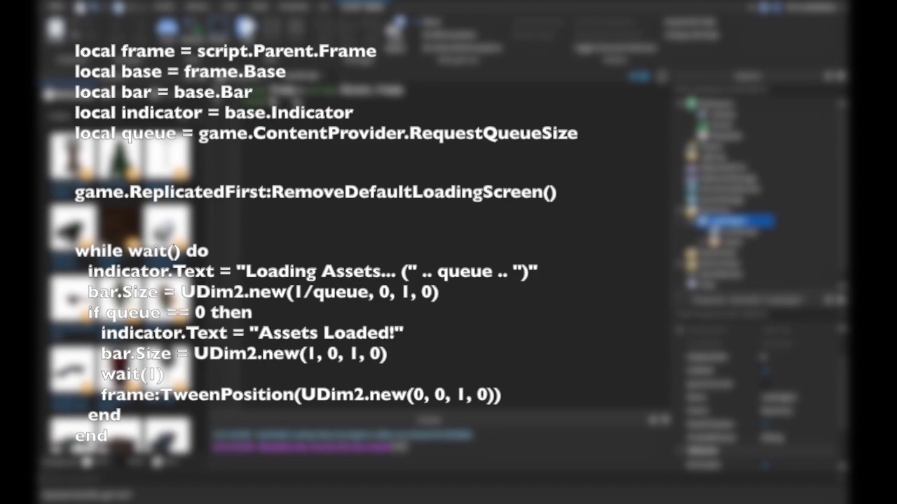
In the LocalScript, assign frame.Base to the base variable and declare local bar = base.Bar
type("f")
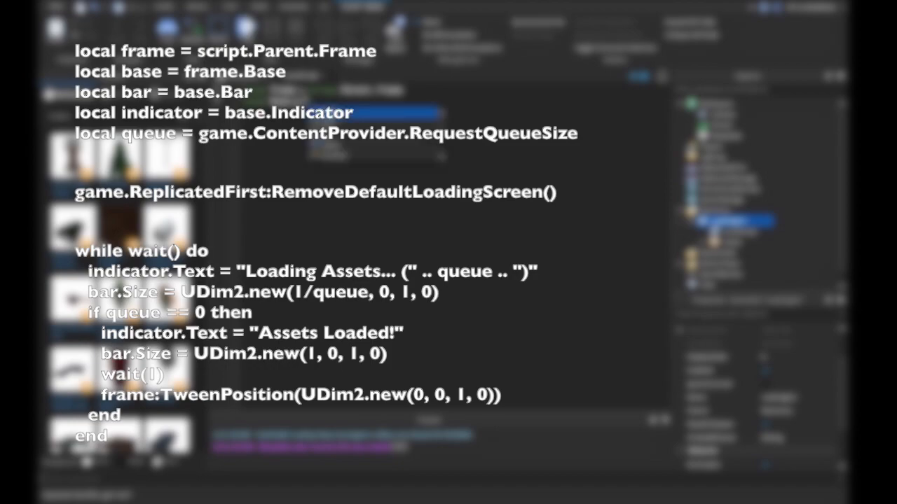
type("rame.B")
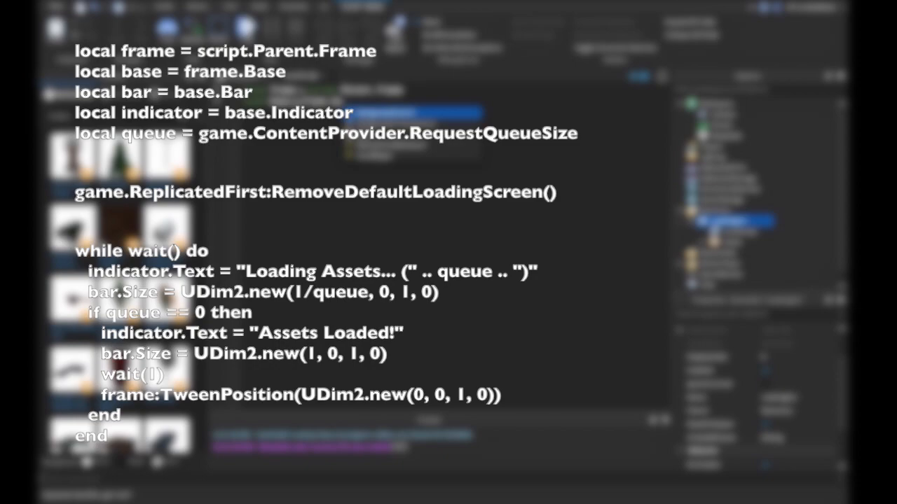
type("ase")
key("Return")
type("lo")
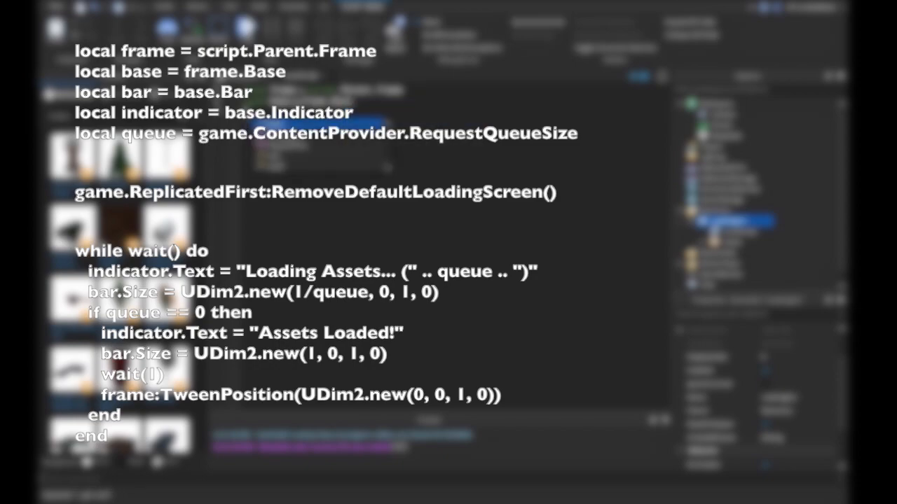
type("cal bar")
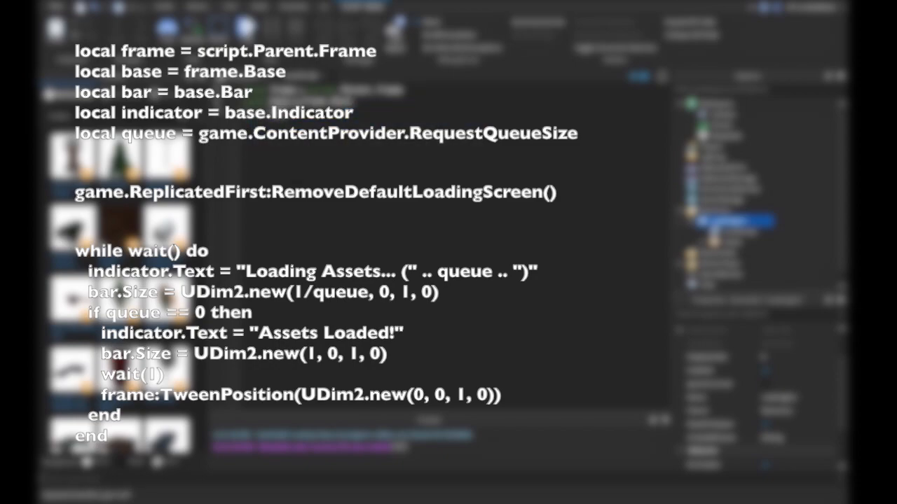
type(" = base.B")
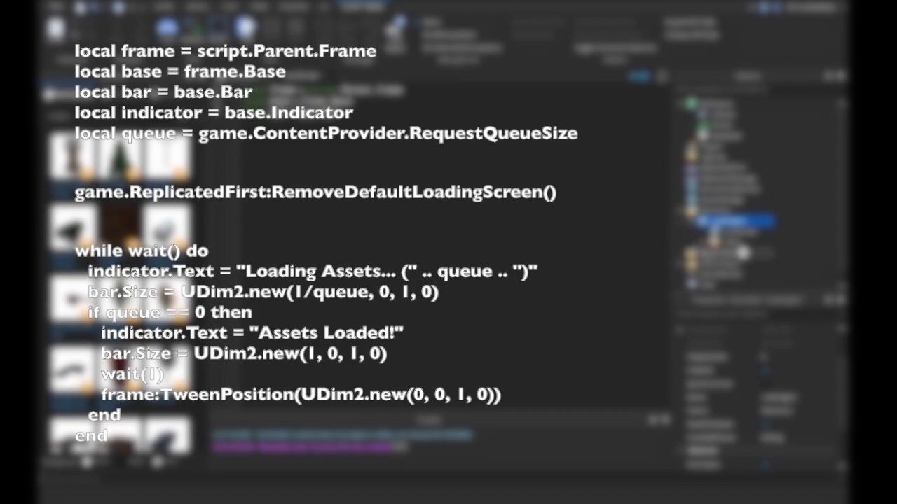
Move the TextLabel into the Base frame and rename it Indicator
left_click_drag(730, 264, 747, 253)
scroll(747, 255, "down", 1)
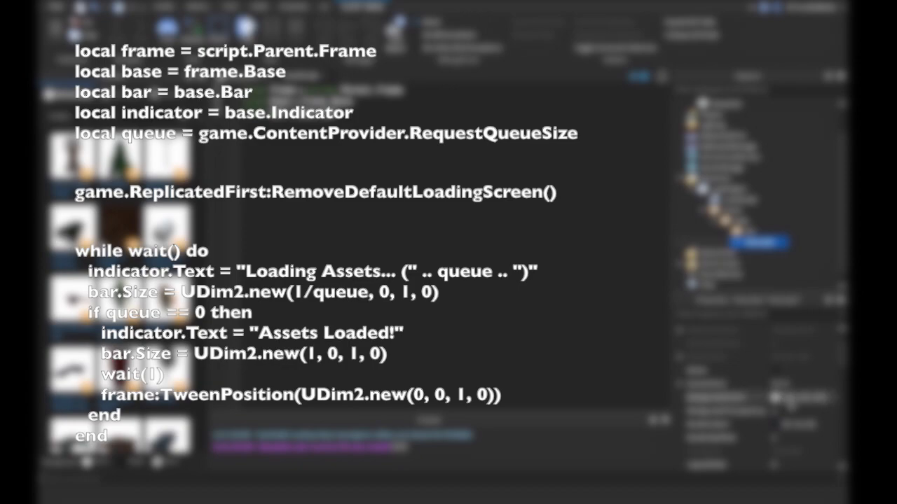
scroll(778, 379, "down", 2)
left_click(789, 397)
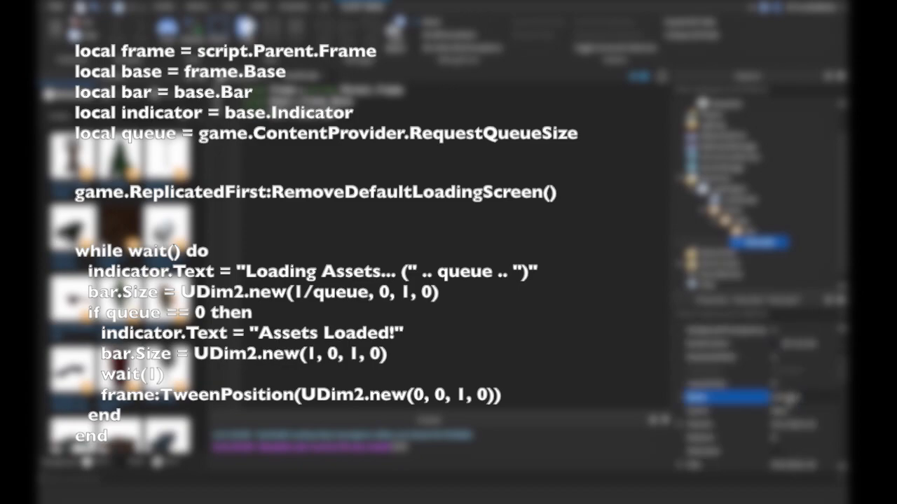
key("Return")
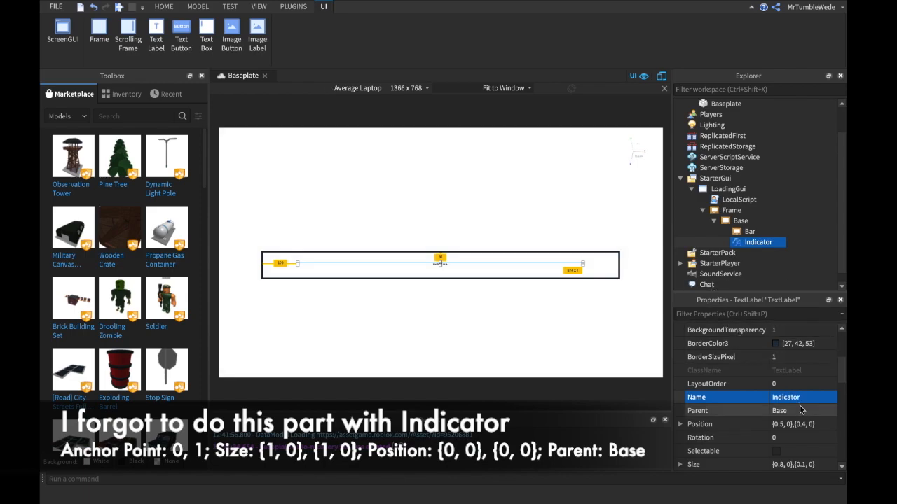
Set the Indicator label's position to {0, 0},{0, 0}
left_click(801, 431)
type("0")
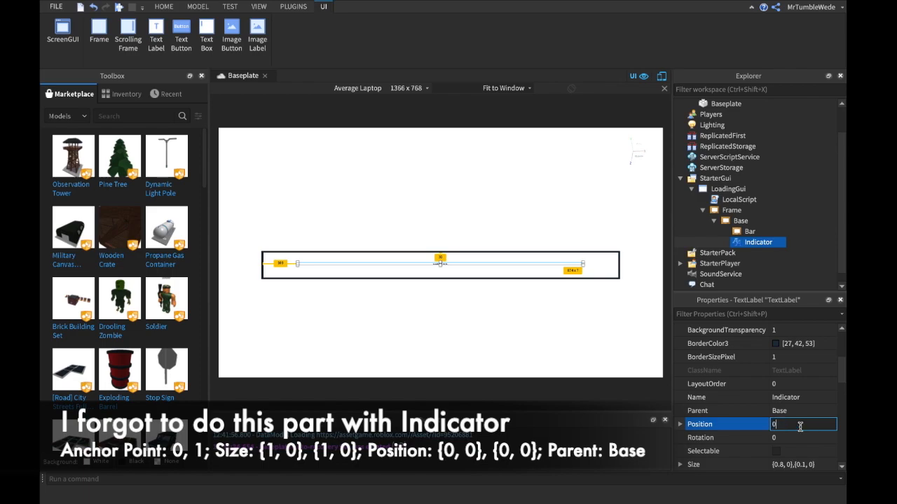
type(", 0},{0, 0")
key("Return")
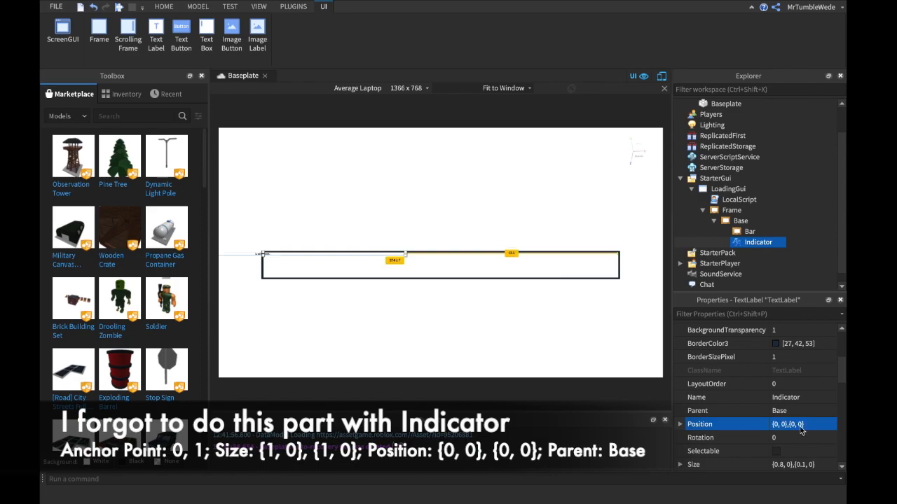
Set the Indicator label's size to {1, 0},{1, 0}
left_click(804, 465)
scroll(804, 462, "down", 1)
type("1,0,1,0")
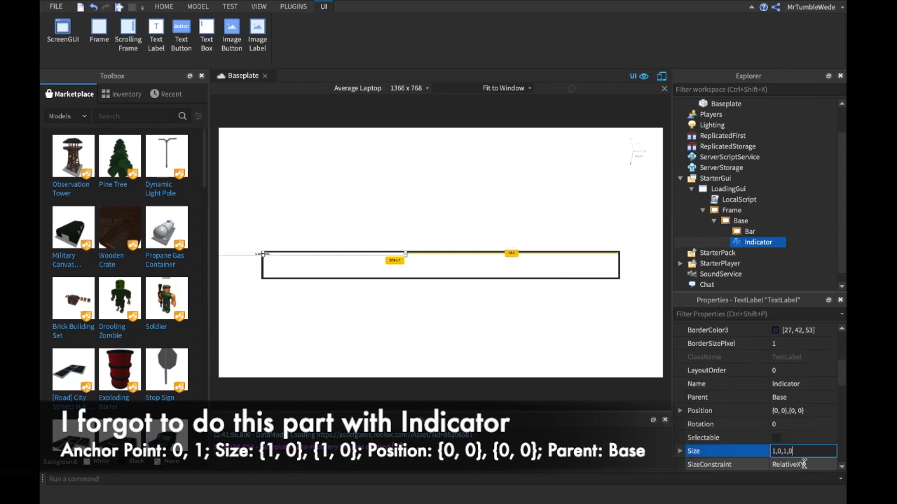
key("Return")
Set the Indicator label's AnchorPoint to 0, 1 so it sits above the bar
scroll(804, 463, "up", 5)
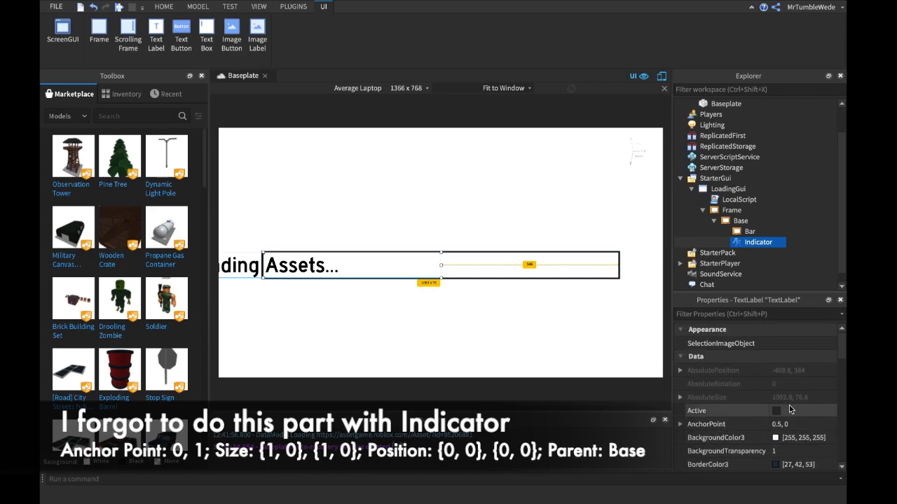
left_click(788, 424)
type("0,1")
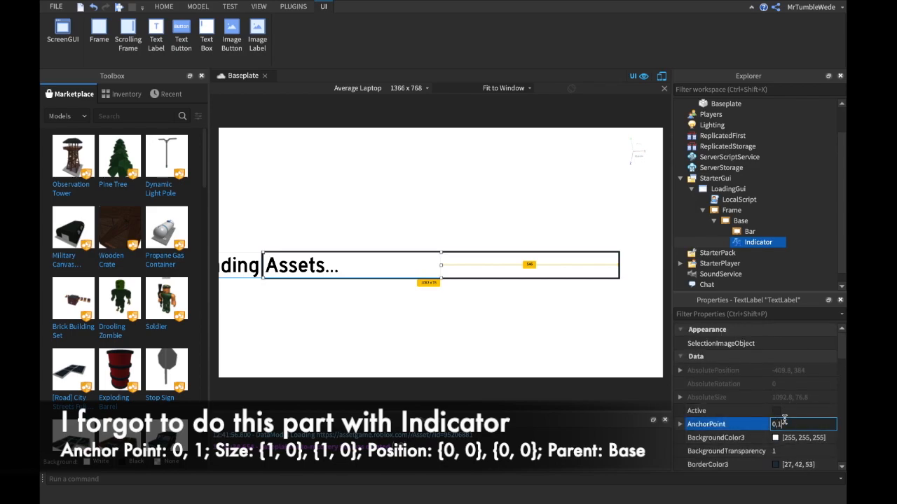
key("Return")
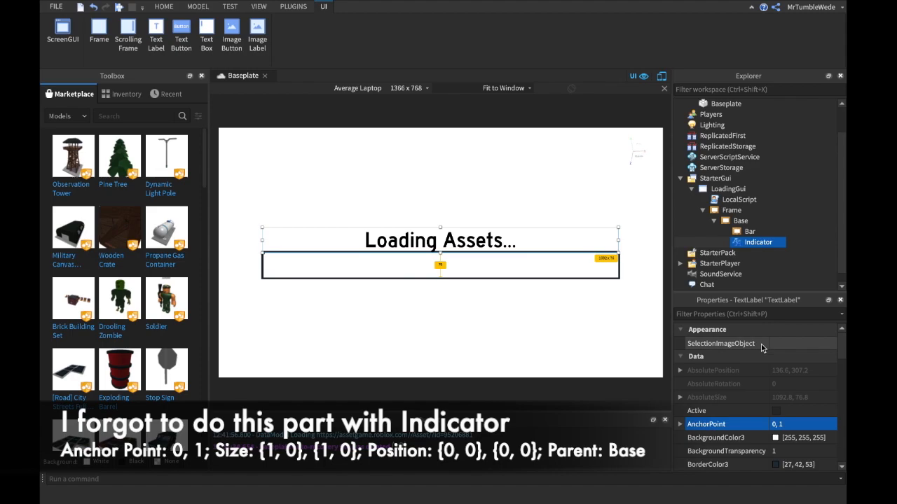
Rename the new Script in ServerScriptService and delete its default print("Hello world!") code
left_click(699, 200)
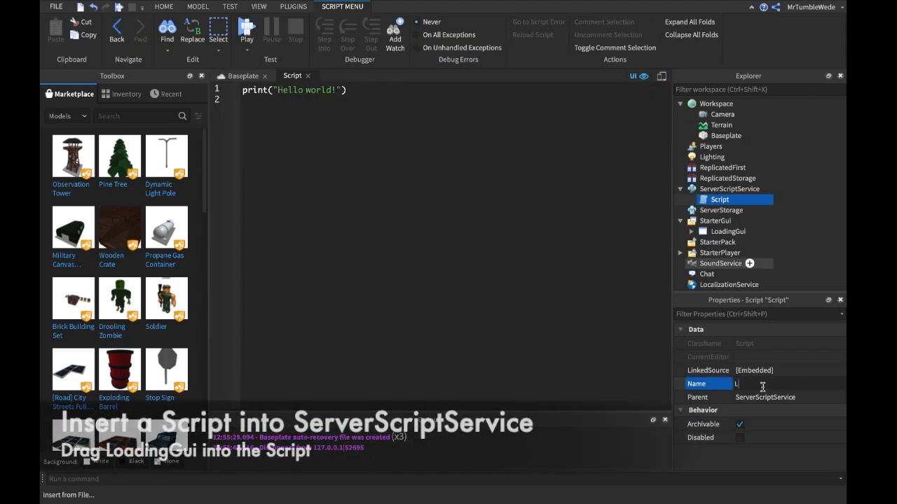
type("L")
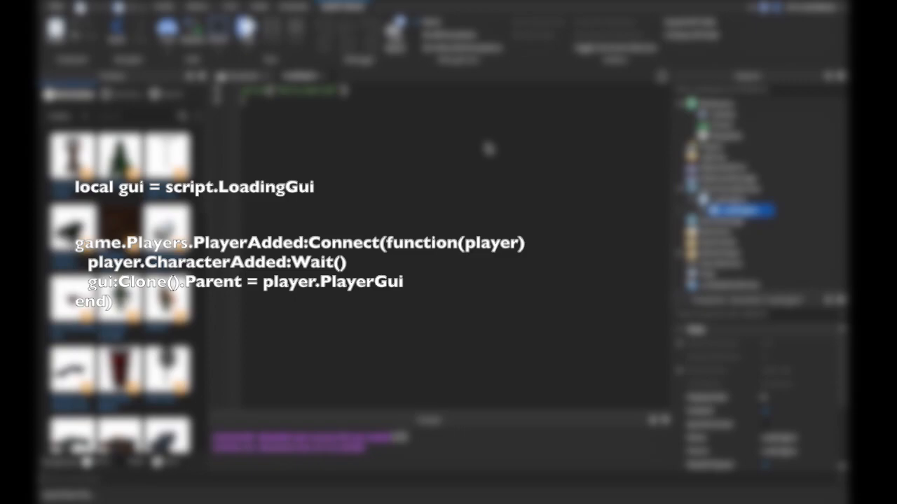
left_click_drag(489, 148, 197, 96)
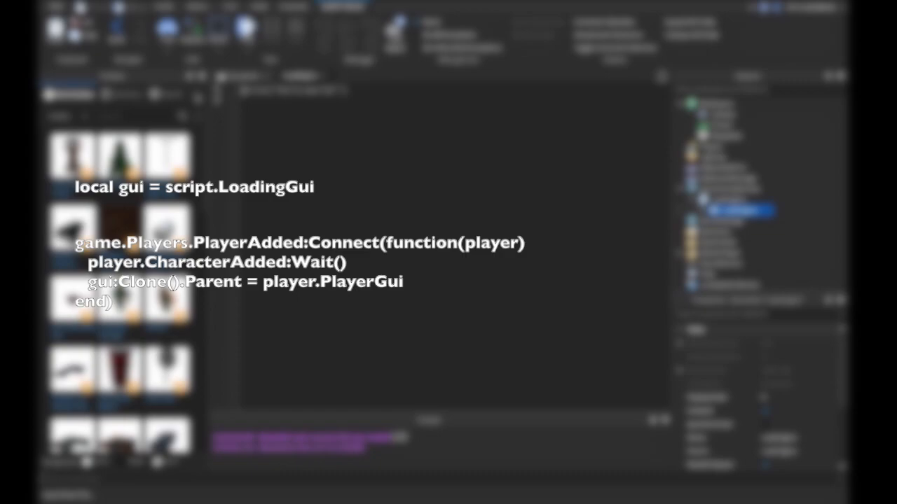
key("BackSpace")
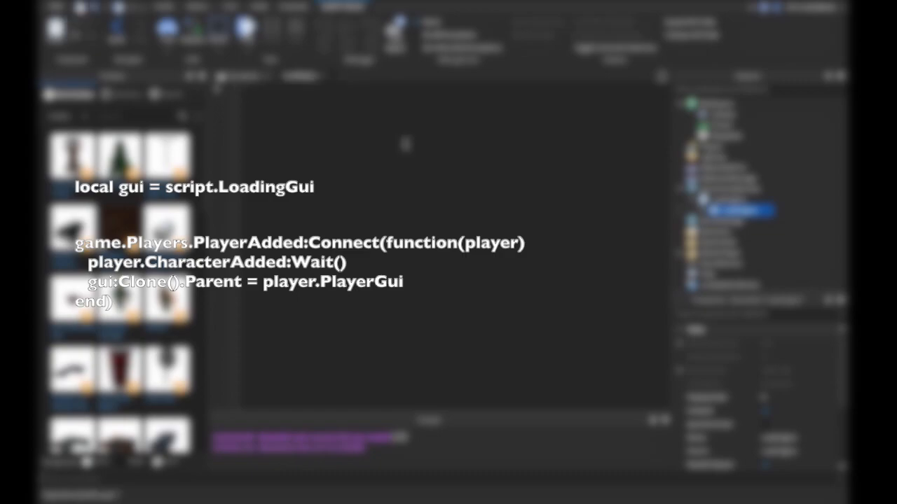